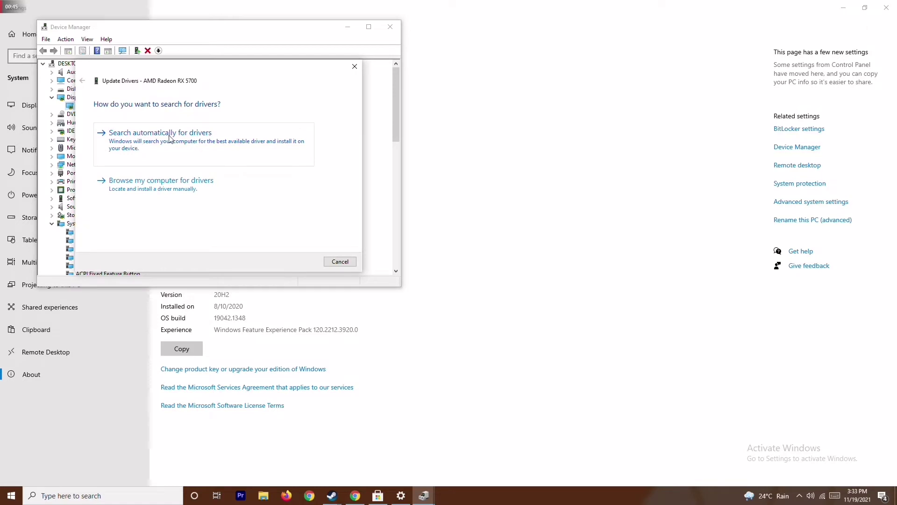
Search automatically for an updated AMD Radeon RX 5700 driver, and close Device Manager and Settings
click(169, 137)
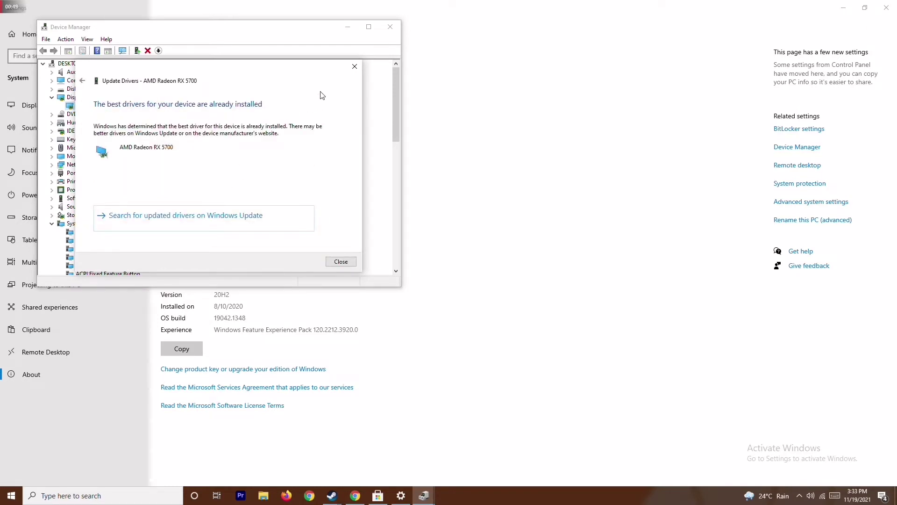
click(355, 67)
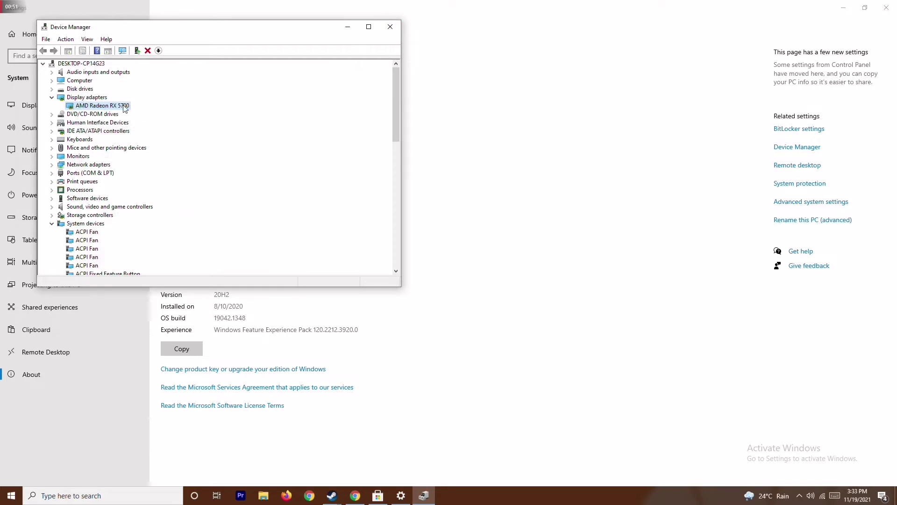
click(51, 97)
click(52, 215)
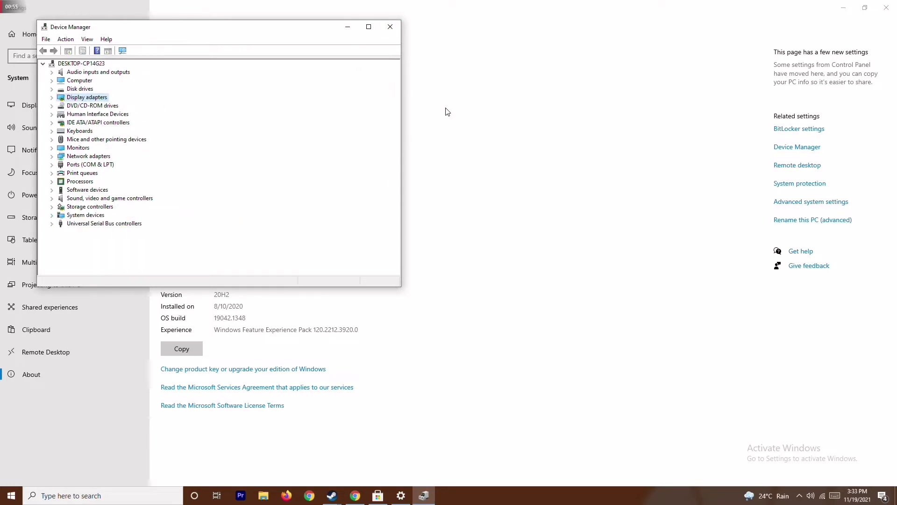
click(391, 27)
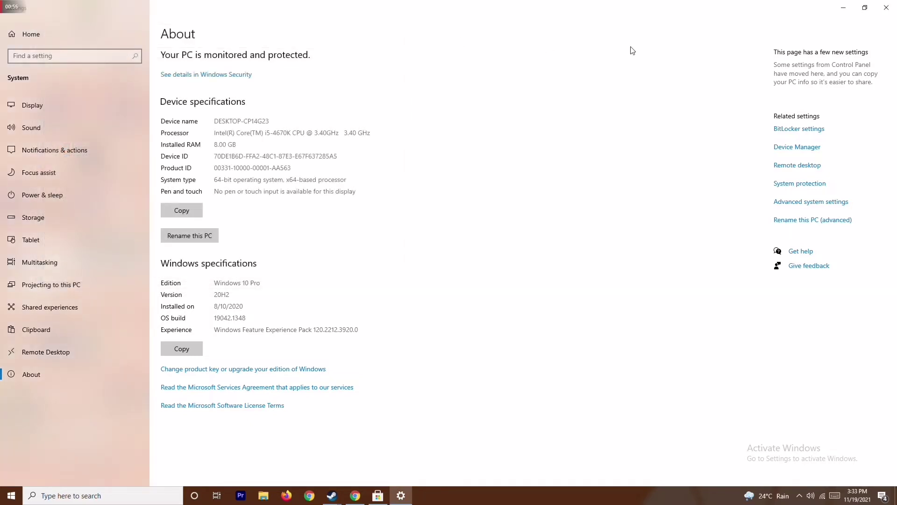
click(886, 8)
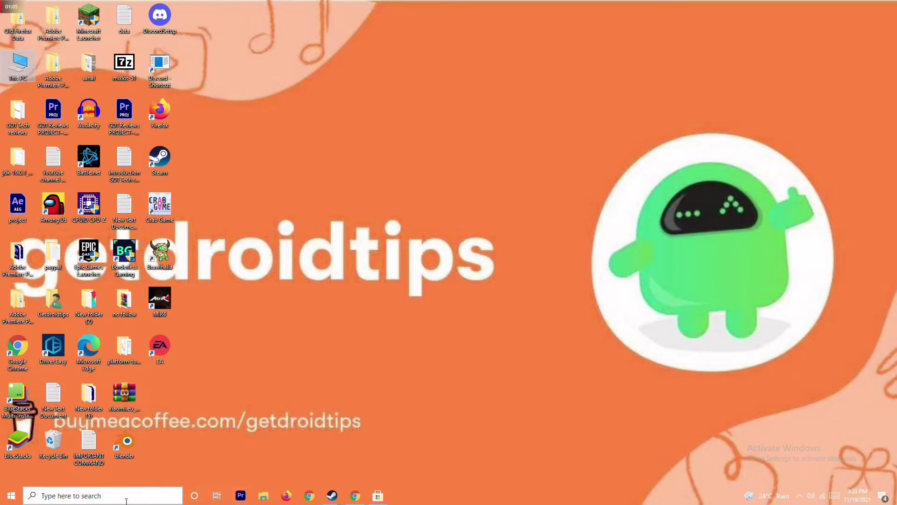
Open the Windows Update page in Settings to review the update status, and close Settings
click(95, 487)
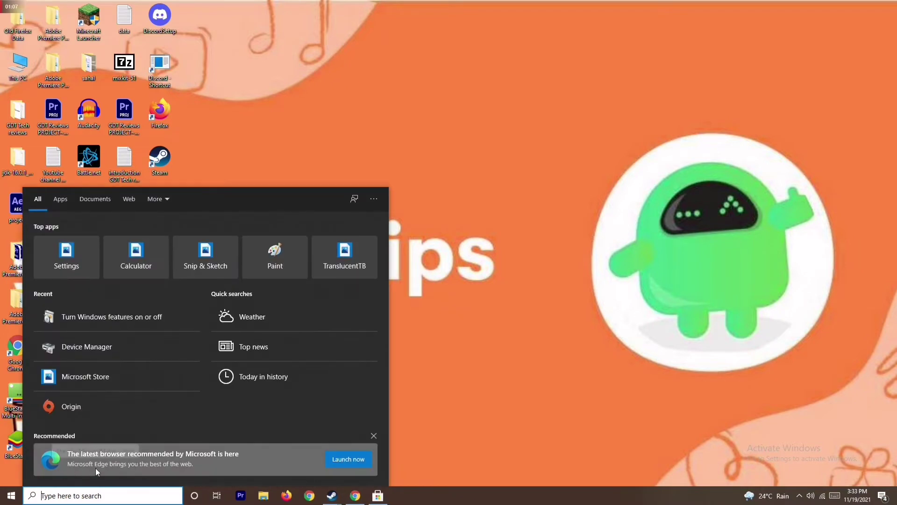
text(sett)
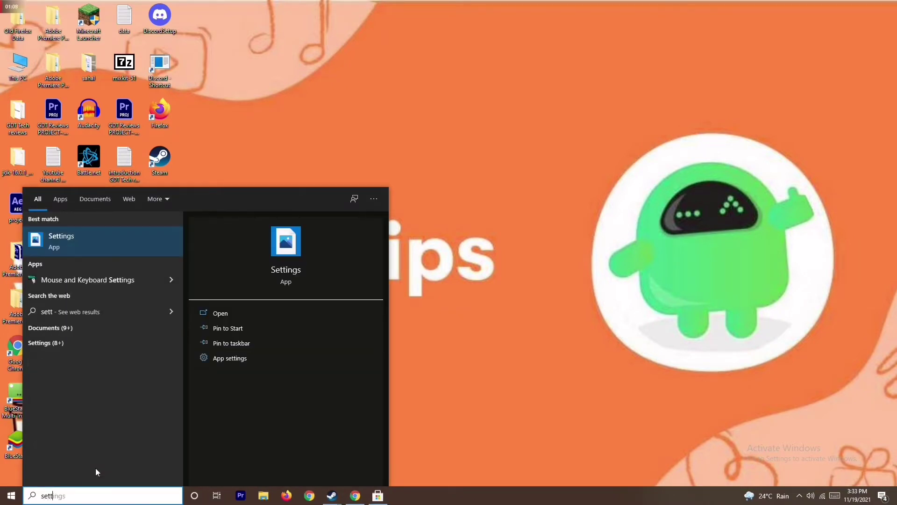
click(127, 242)
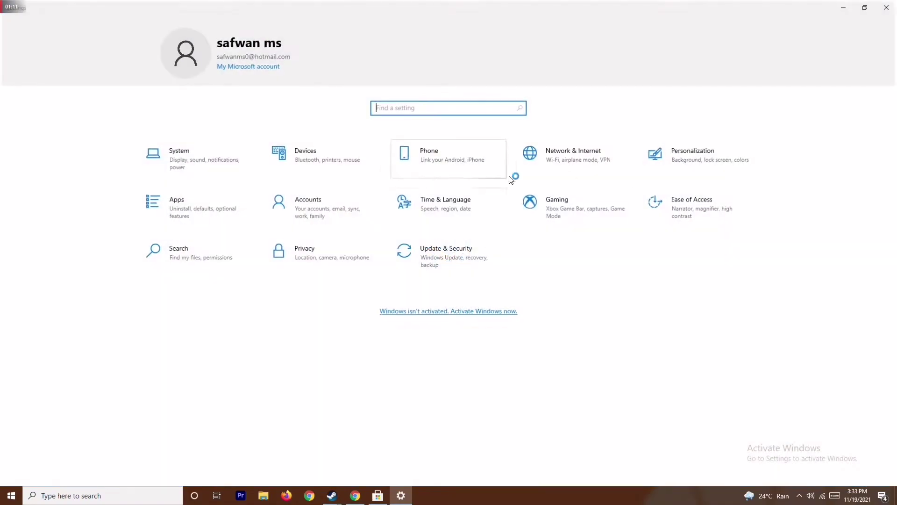
click(456, 251)
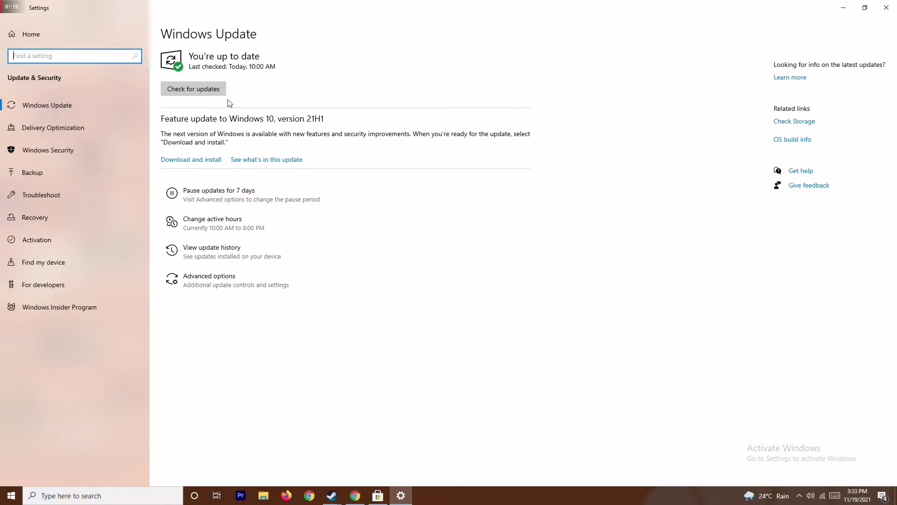
click(886, 8)
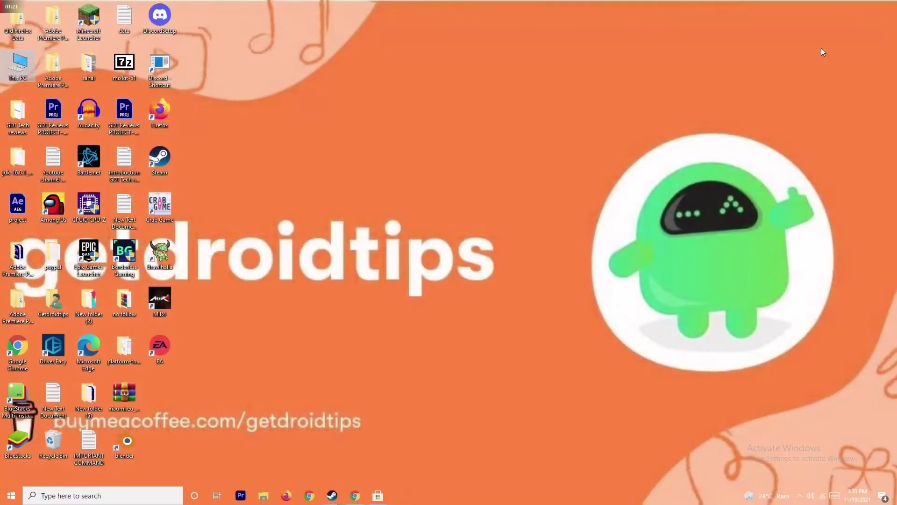
End the Microsoft Store task in Task Manager and close Task Manager
right_click(549, 167)
click(492, 214)
right_click(477, 497)
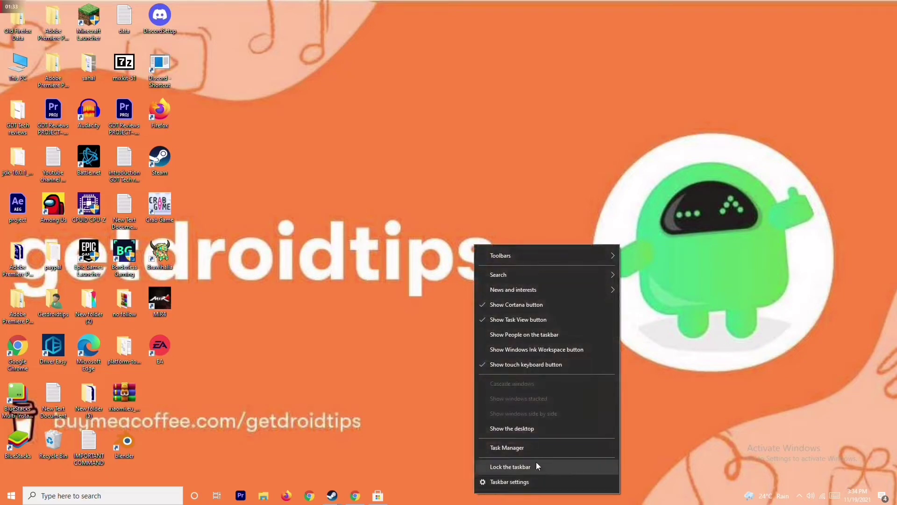
click(535, 449)
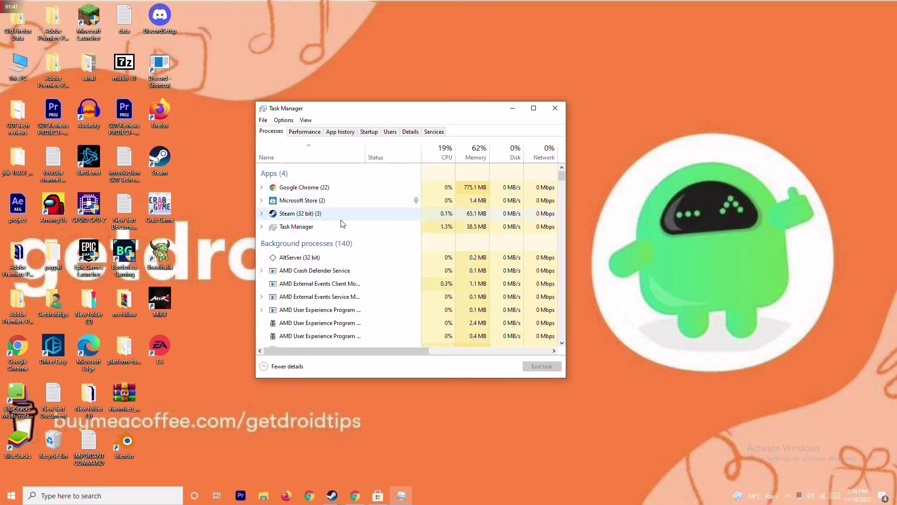
click(349, 200)
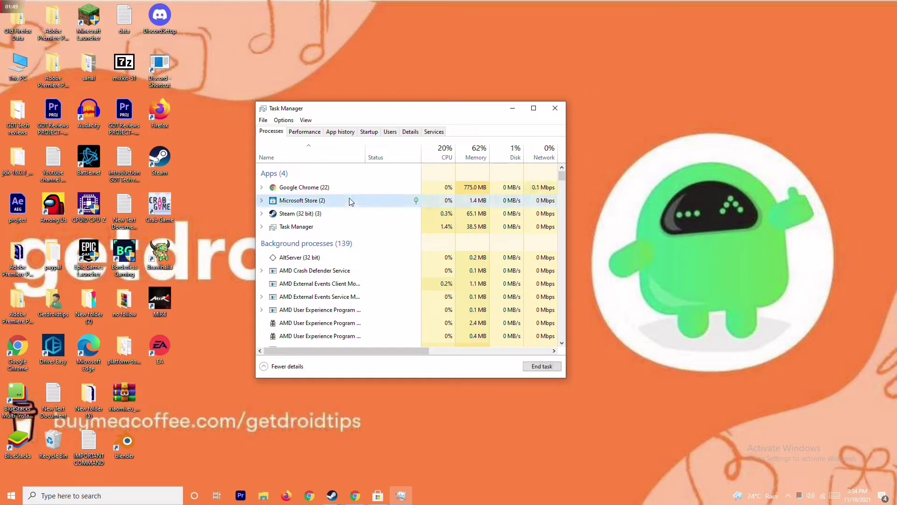
right_click(382, 206)
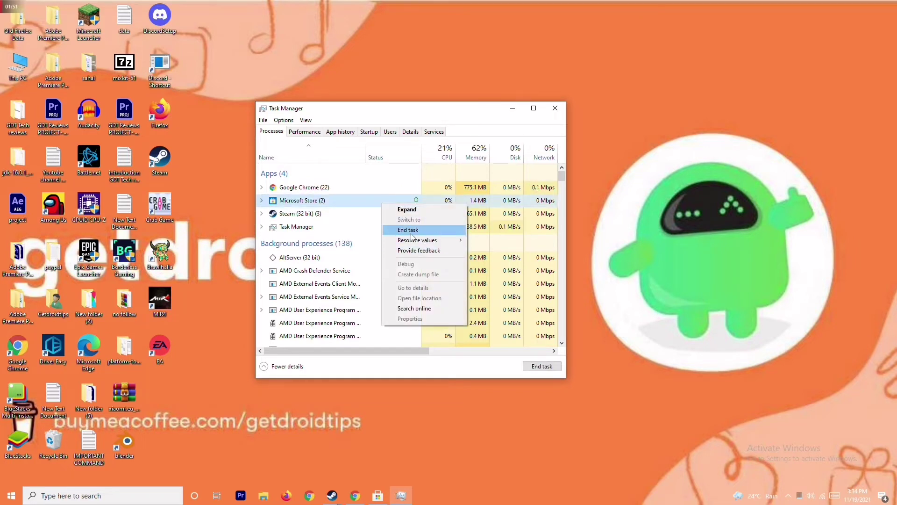
click(384, 229)
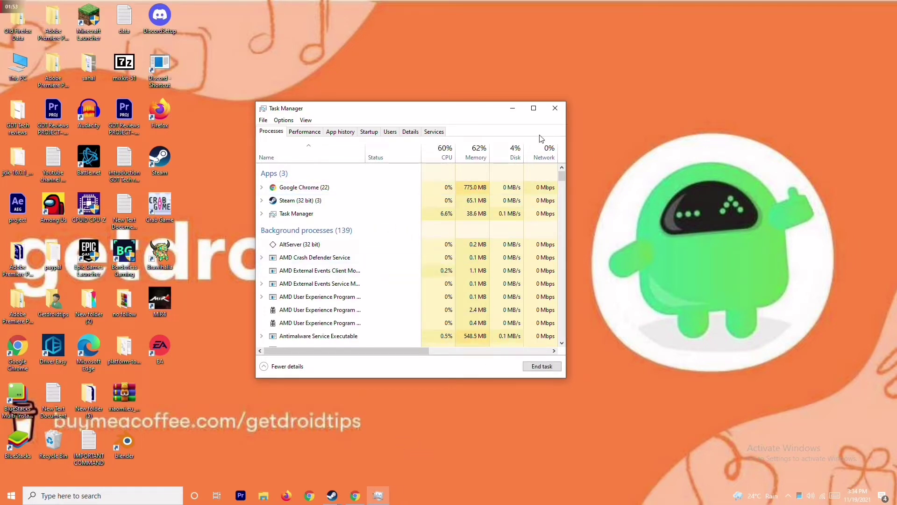
click(555, 109)
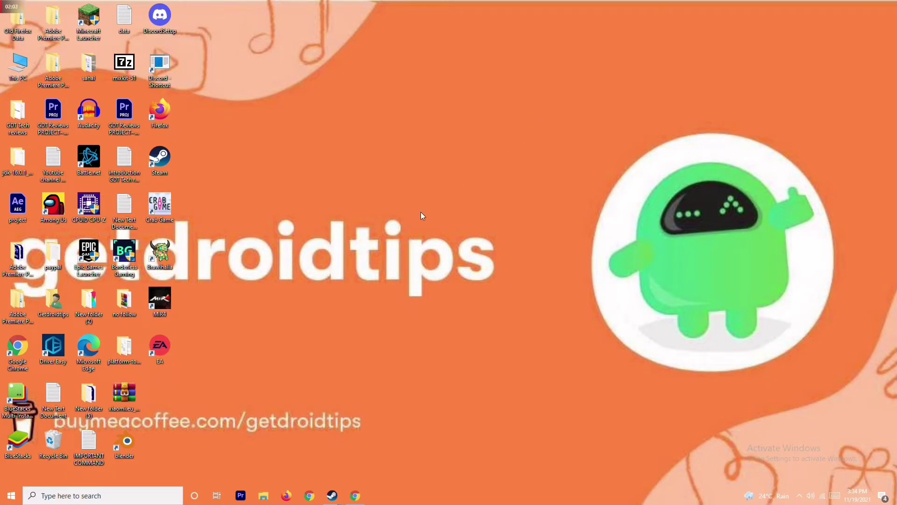
right_click(165, 219)
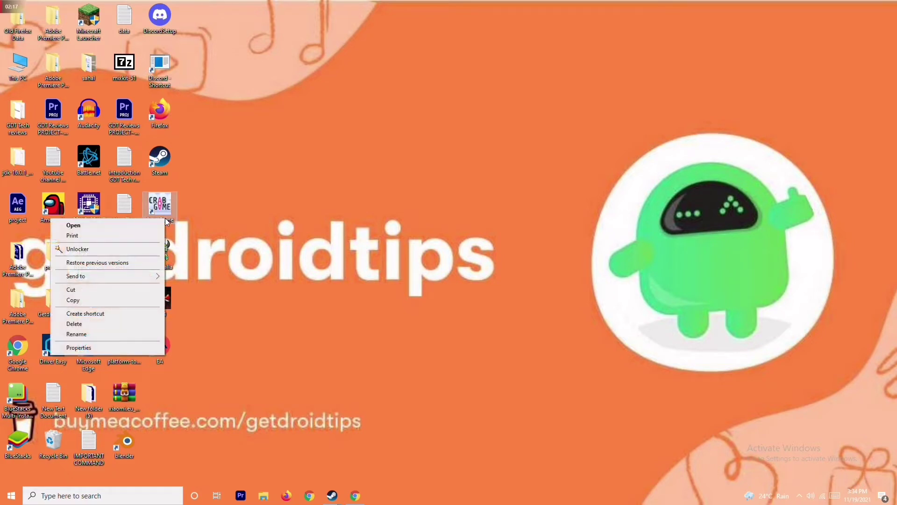
click(218, 208)
right_click(167, 209)
click(233, 219)
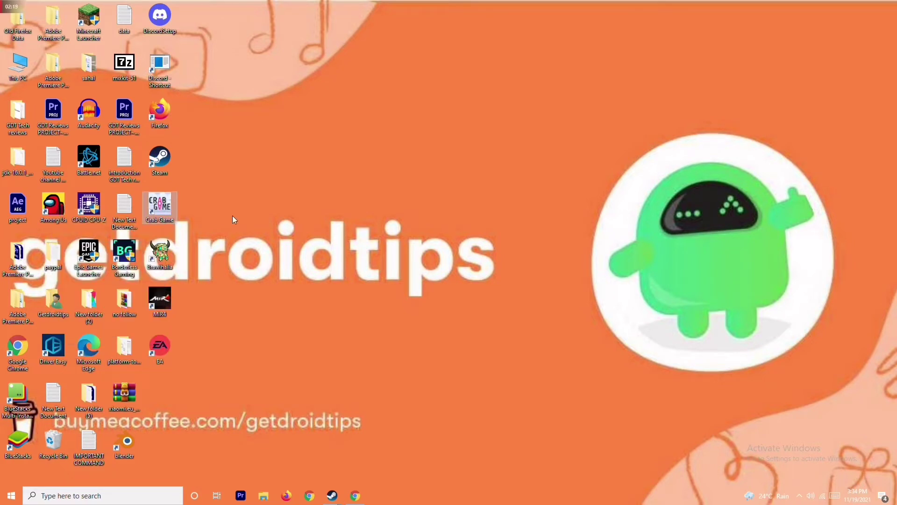
right_click(160, 221)
click(116, 352)
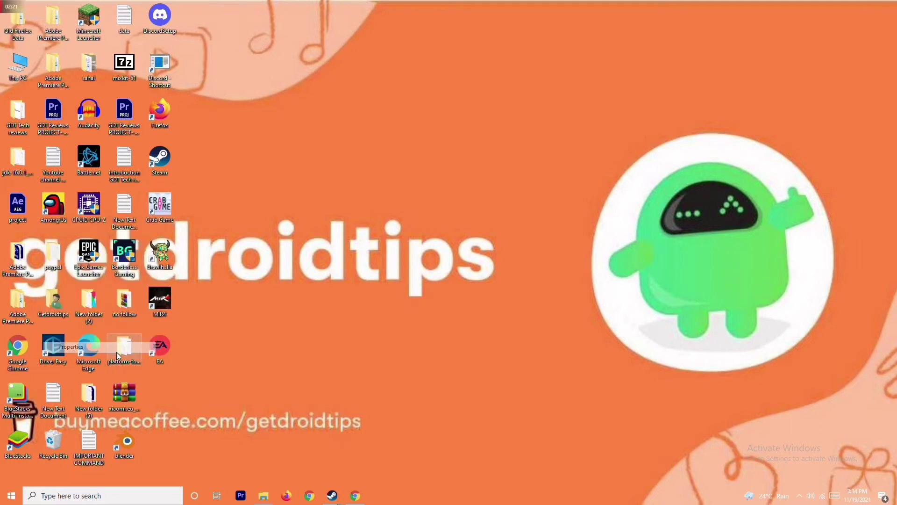
click(323, 224)
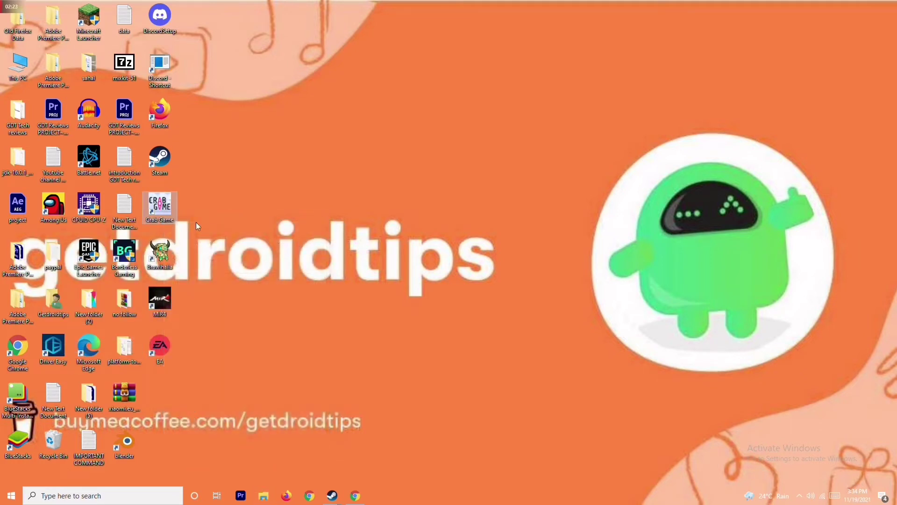
Switch to Steam and browse to Crab Game's local files folder from the game's properties
mouse_move(332, 494)
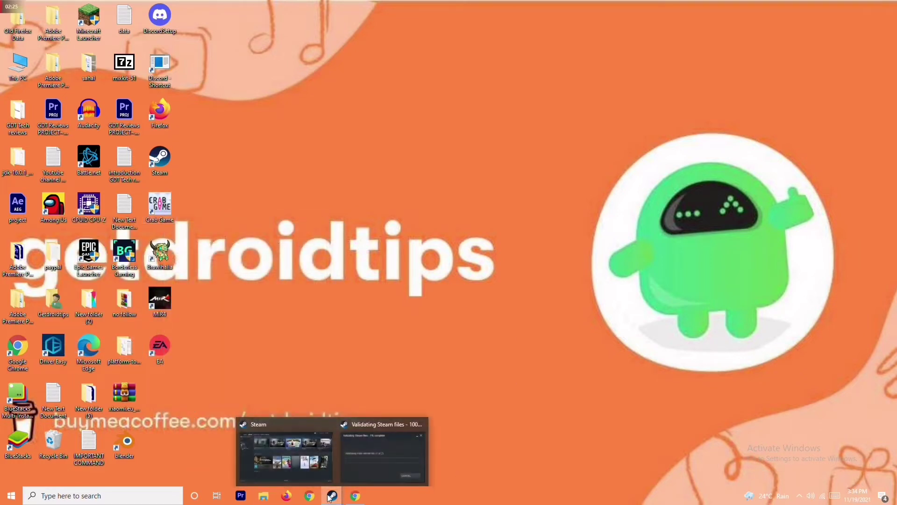
click(310, 446)
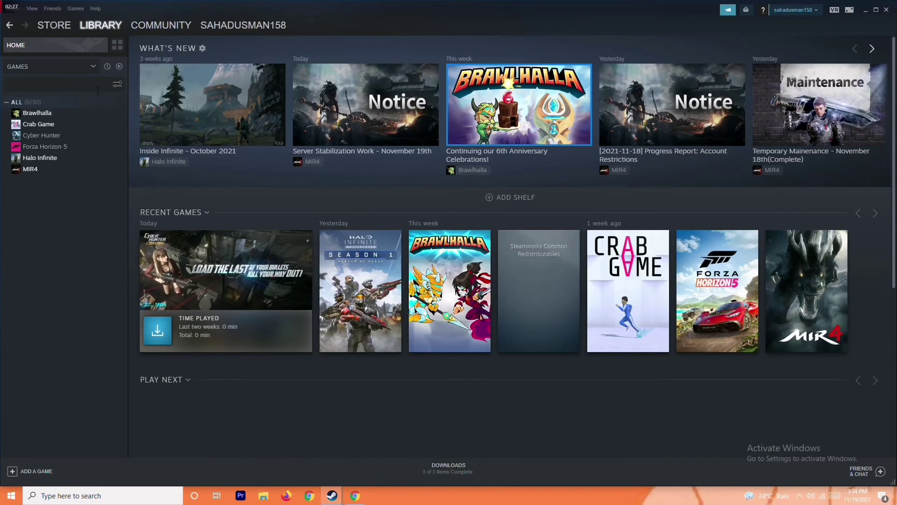
right_click(87, 124)
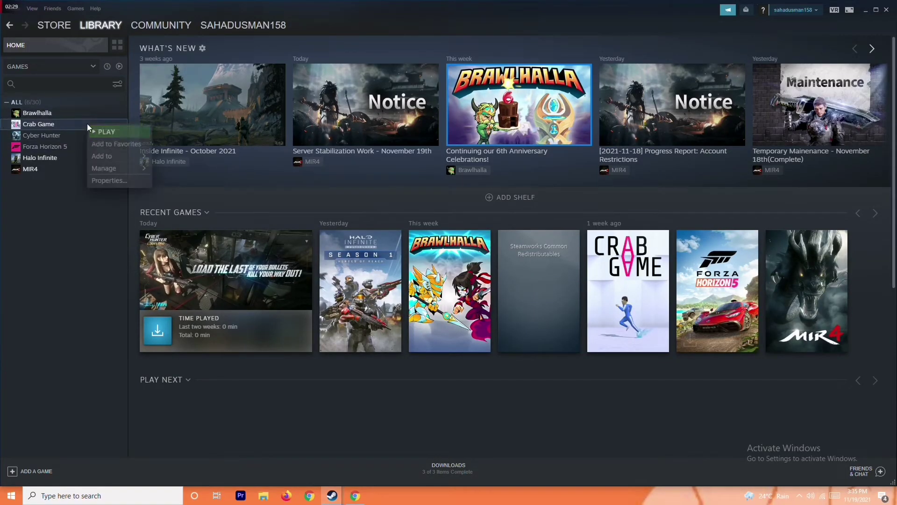
click(117, 180)
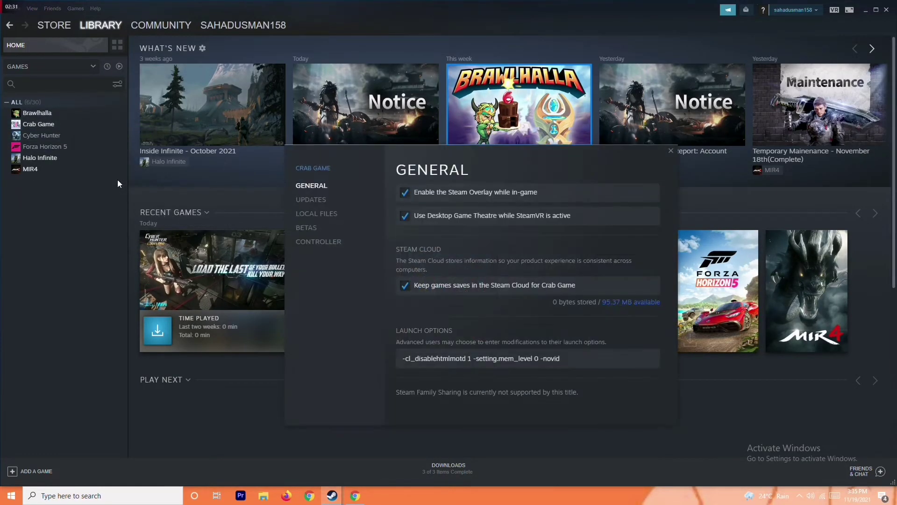
click(342, 216)
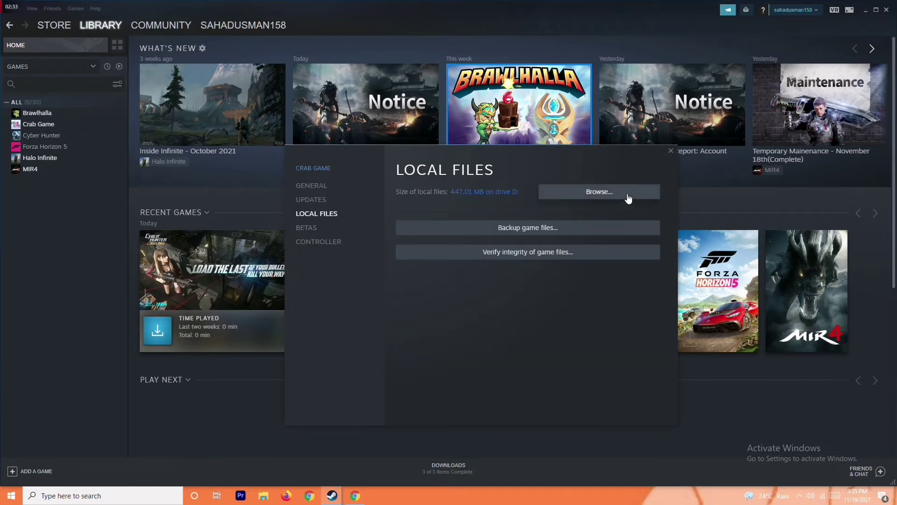
click(597, 186)
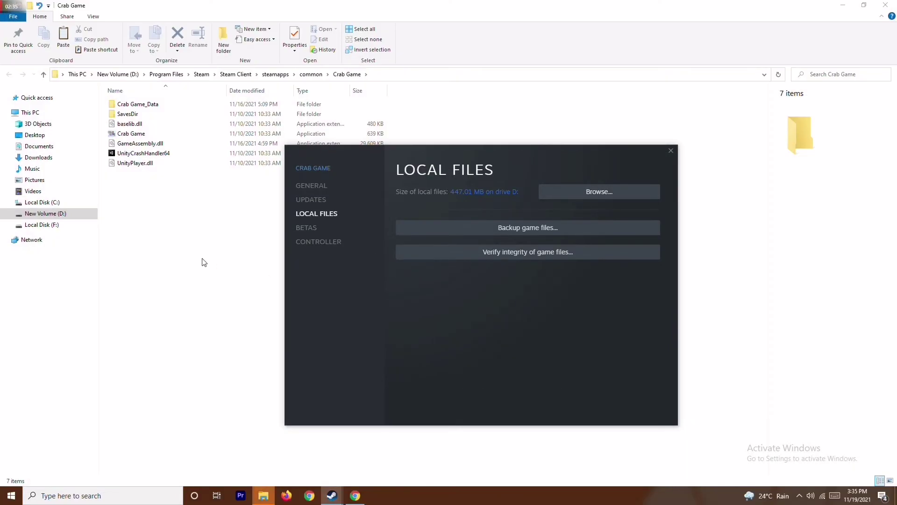
click(200, 260)
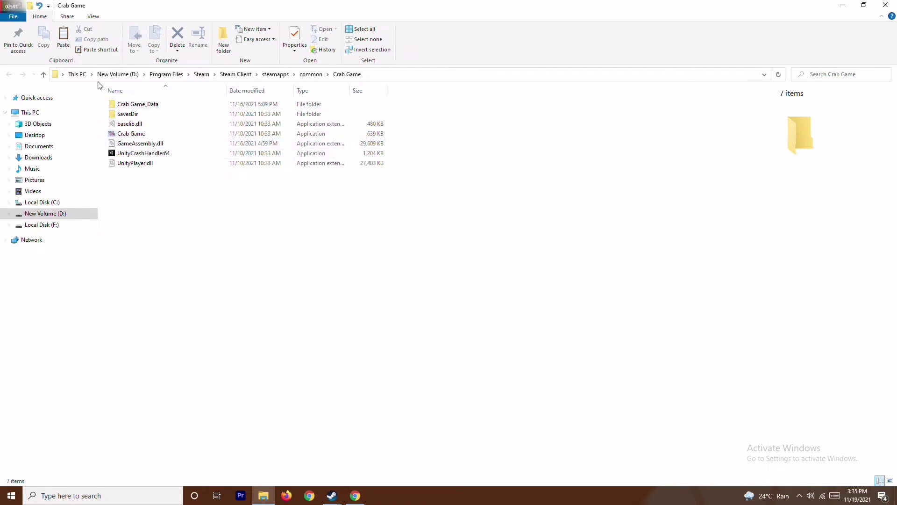
Review the available actions for the Crab Game application file, including Run as administrator, and put away the Steam windows
click(142, 135)
right_click(143, 135)
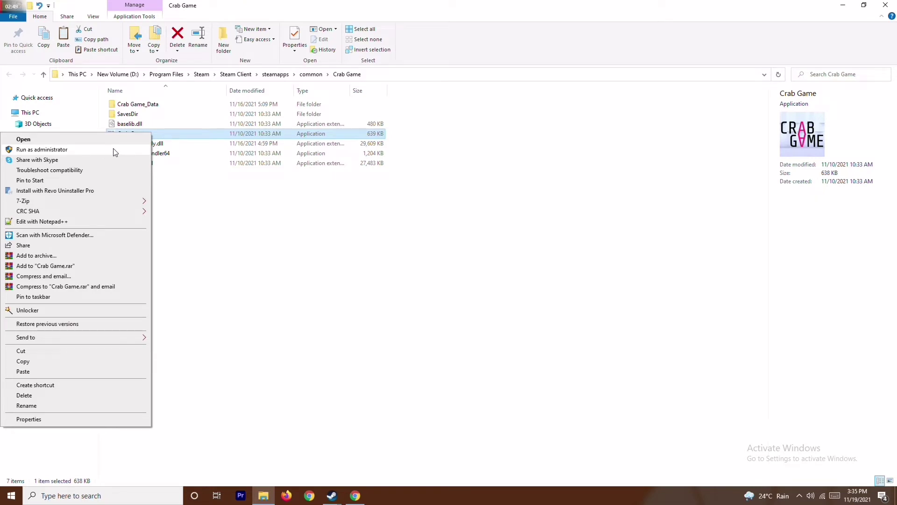
click(290, 225)
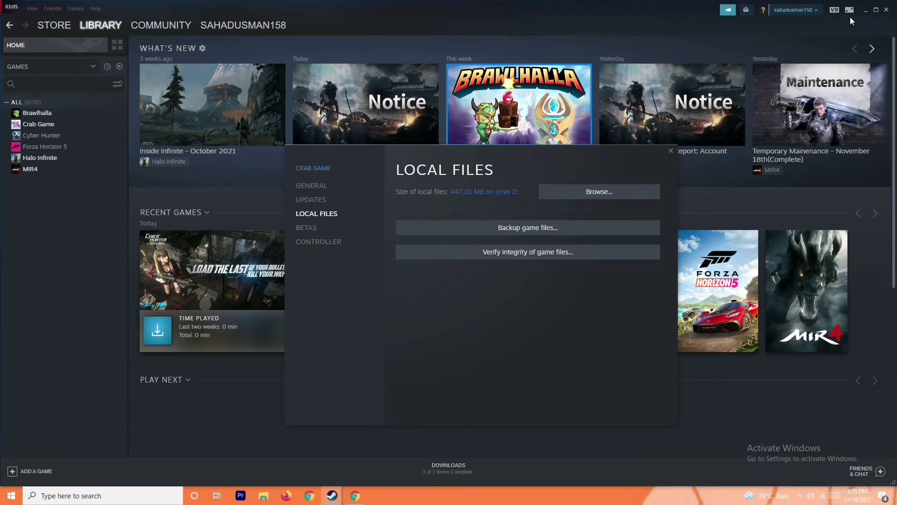
click(865, 10)
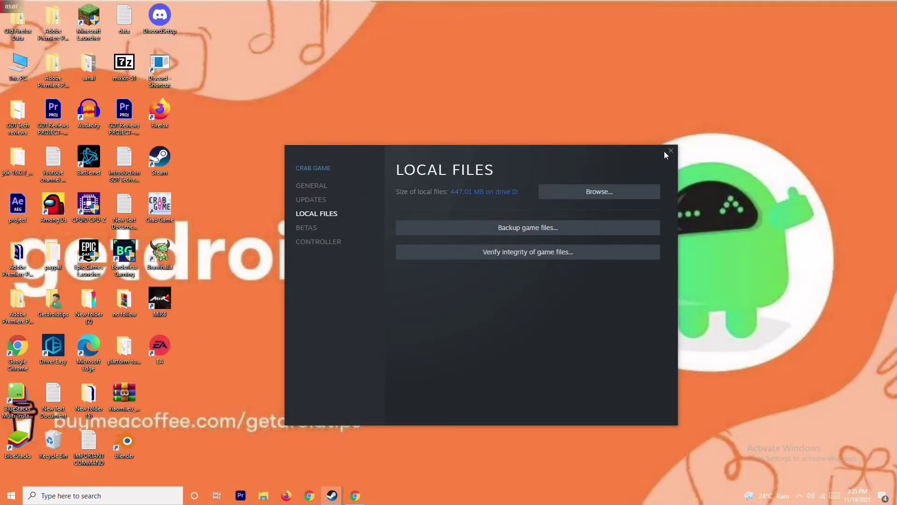
click(670, 151)
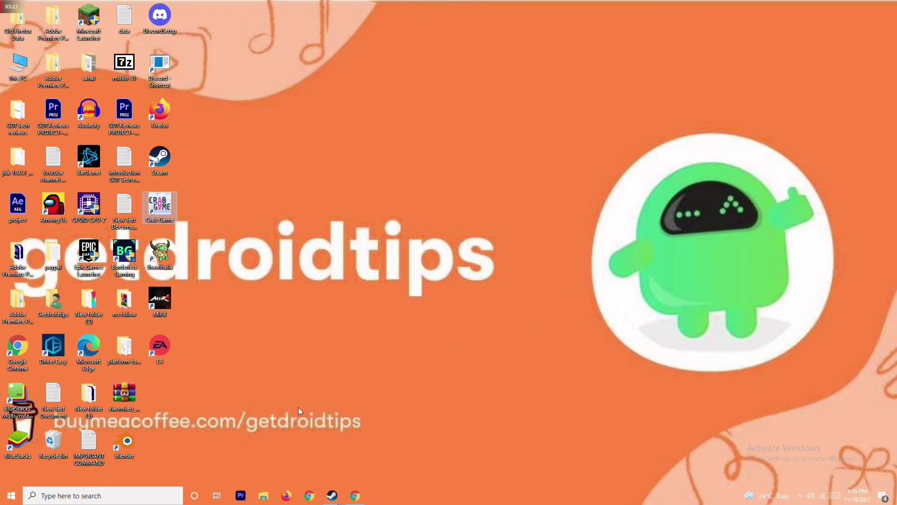
Open the Windows Defender Firewall on/off settings and set the private network option to Turn off Windows Defender Firewall
click(118, 491)
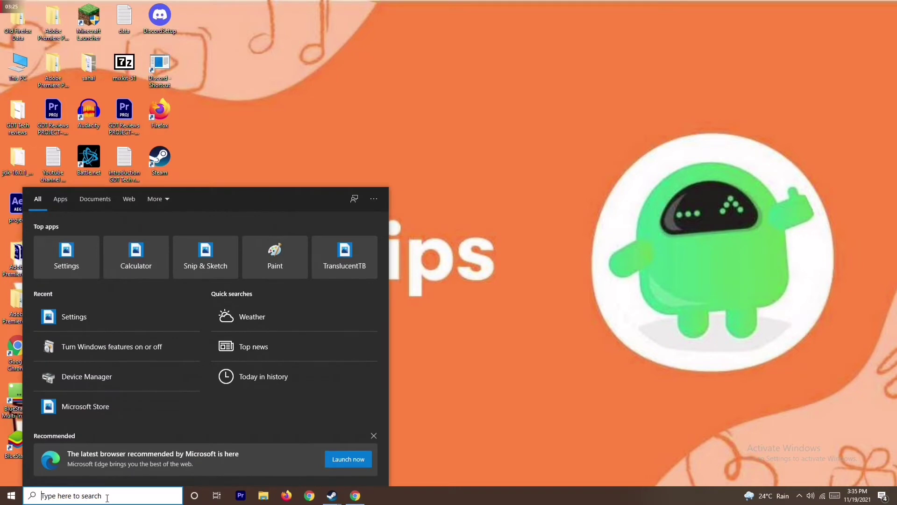
text(windows)
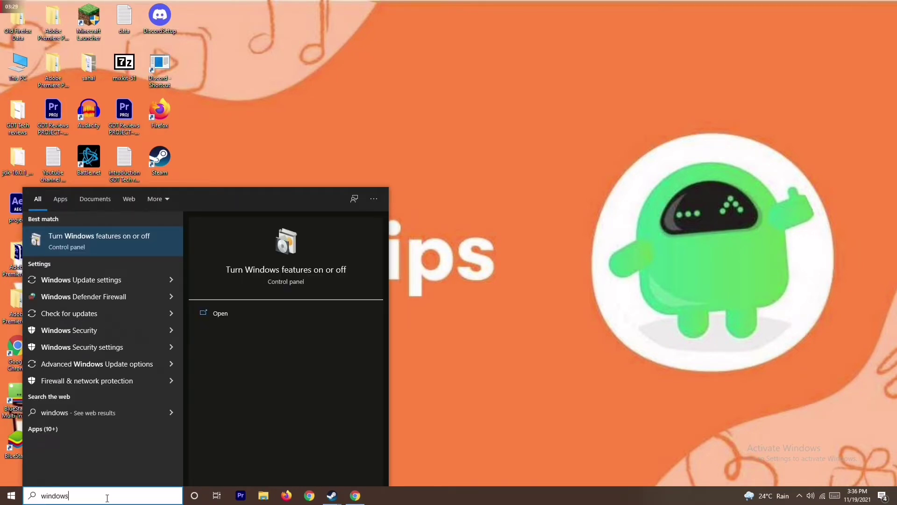
click(127, 297)
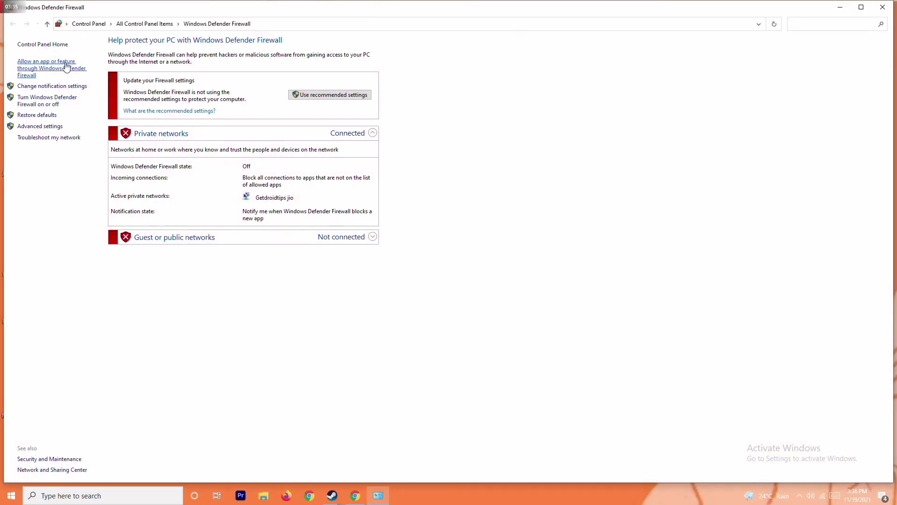
click(54, 100)
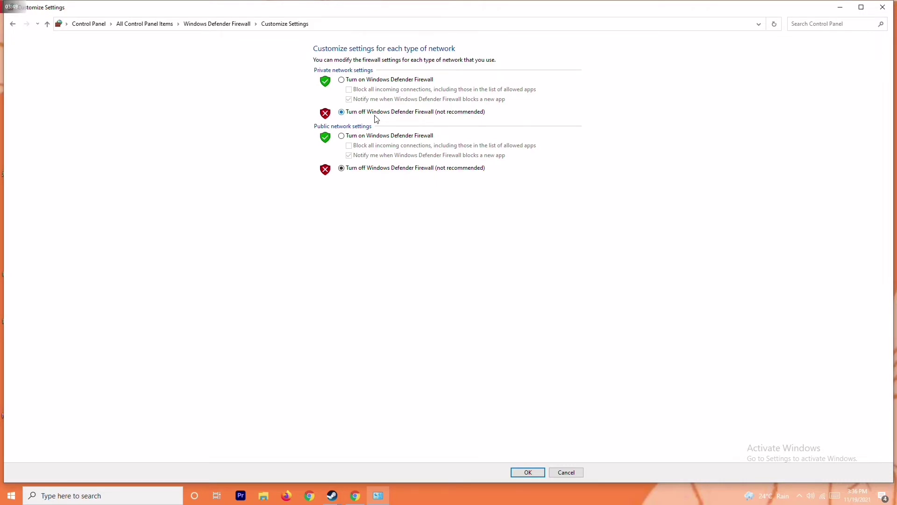
click(358, 80)
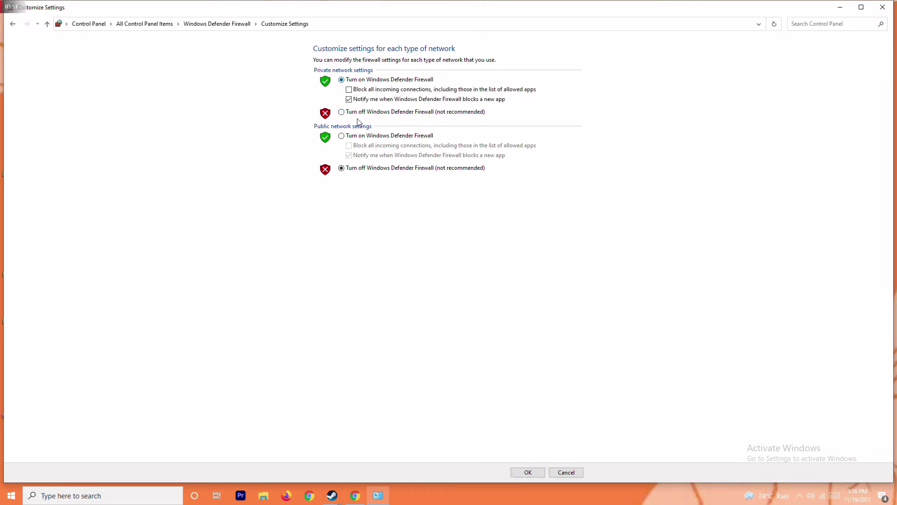
click(366, 114)
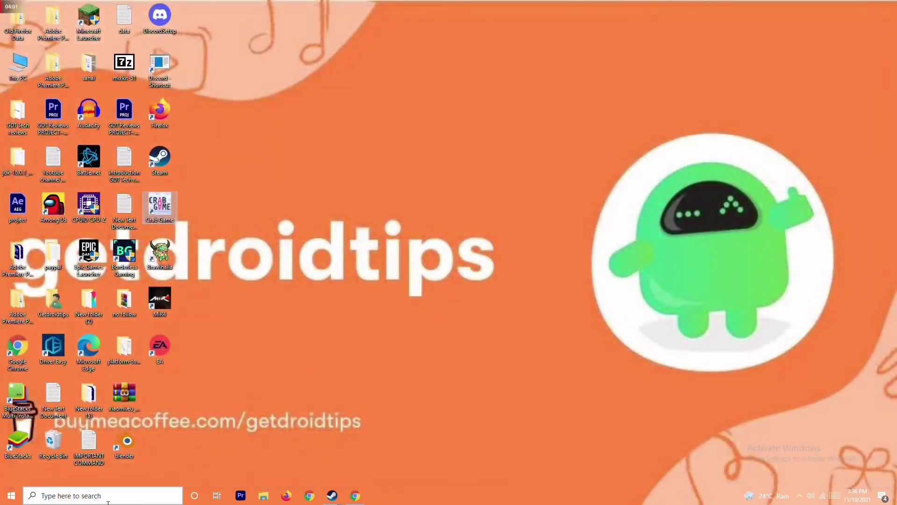
Review the computer's power options, including Restart, and dismiss them without choosing one
click(11, 496)
click(12, 475)
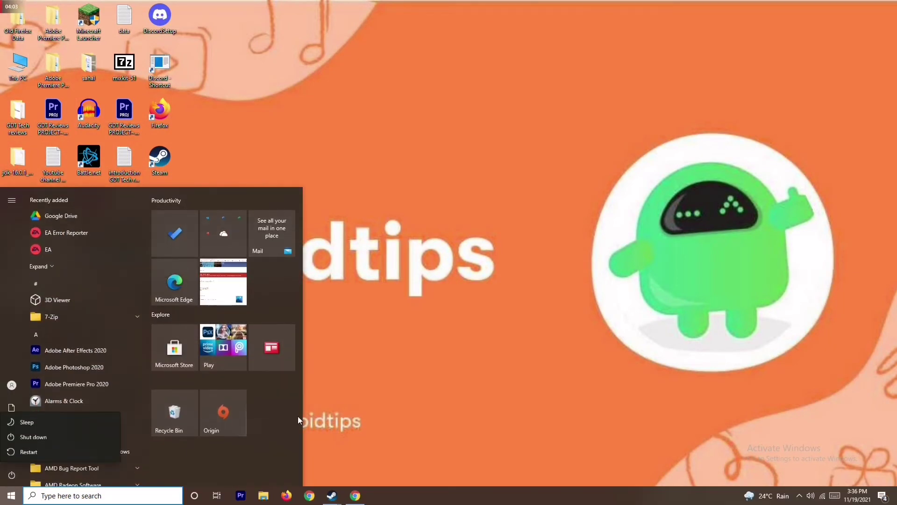
click(468, 329)
click(468, 329)
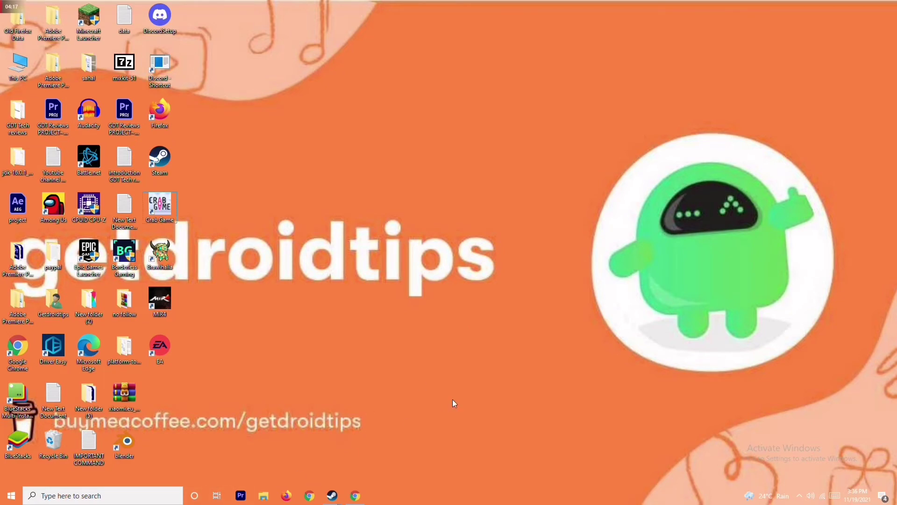
Open Windows Security from the Update & Security settings and go to the management page for Virus & threat protection settings
key(super+i)
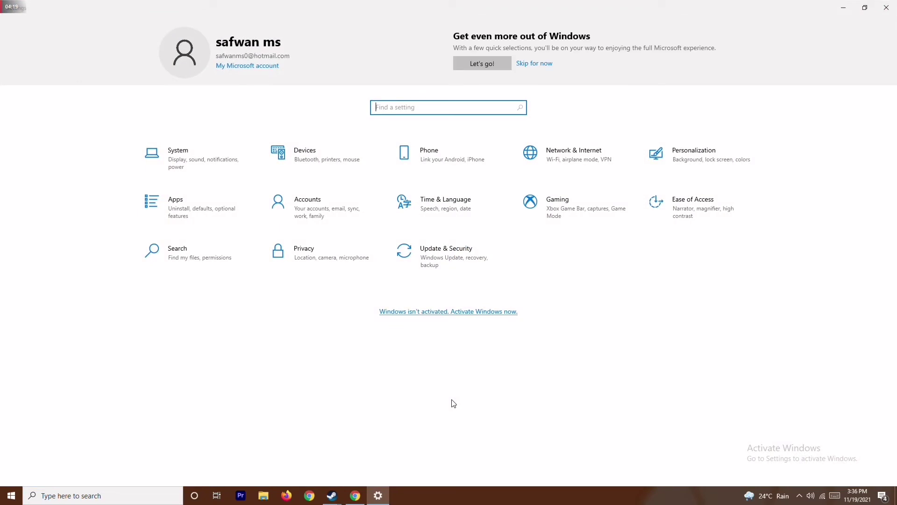
click(457, 251)
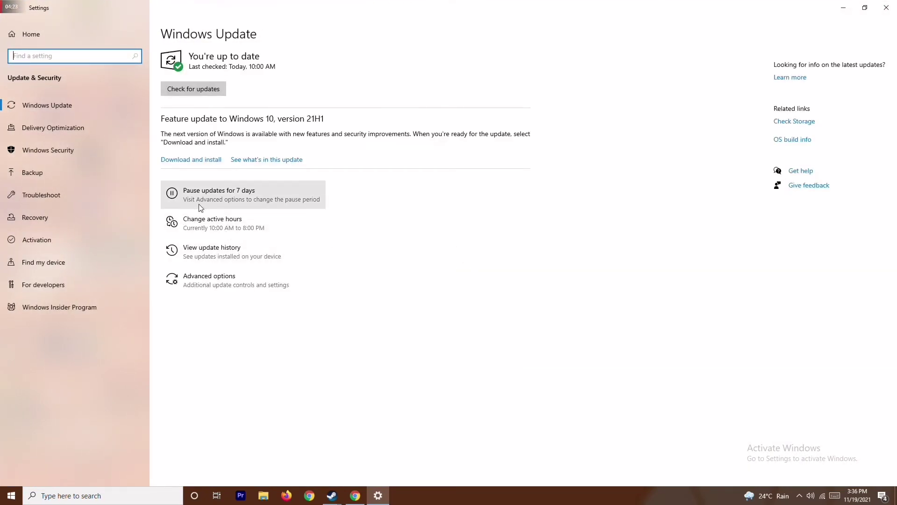
click(58, 152)
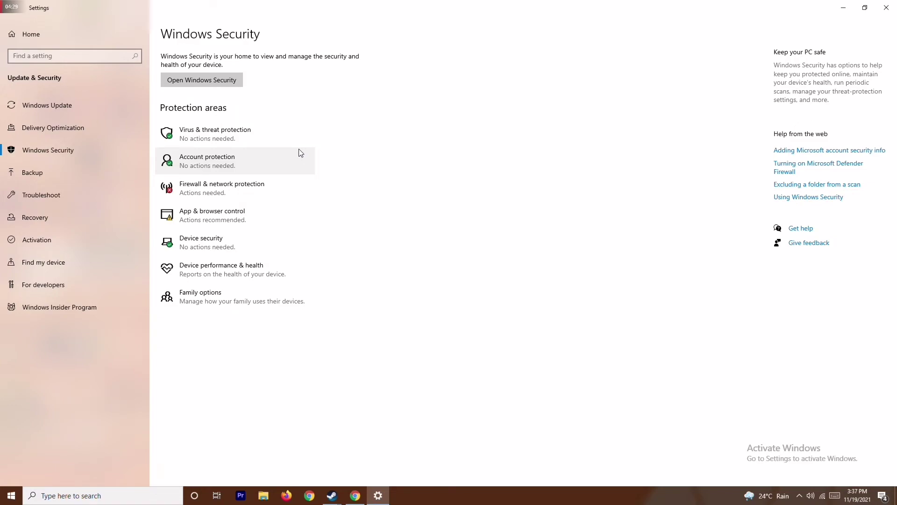
click(272, 136)
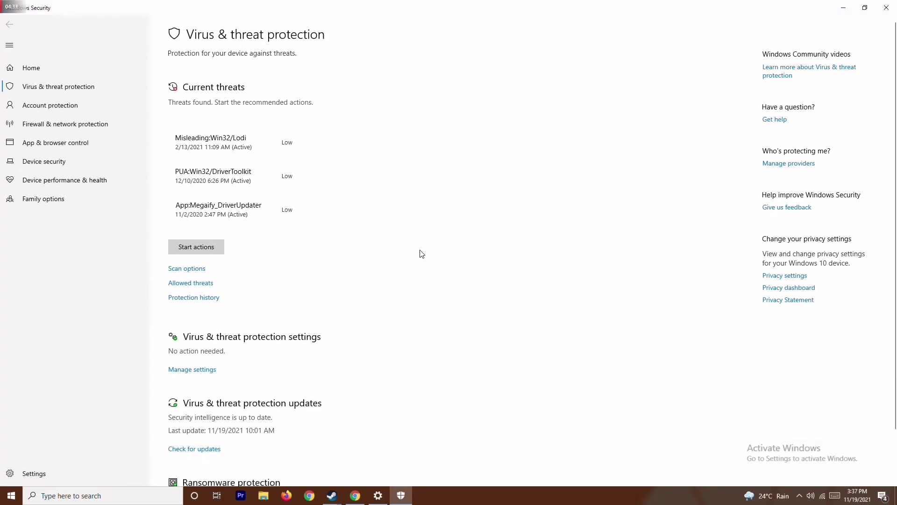
scroll(422, 254, down, 3)
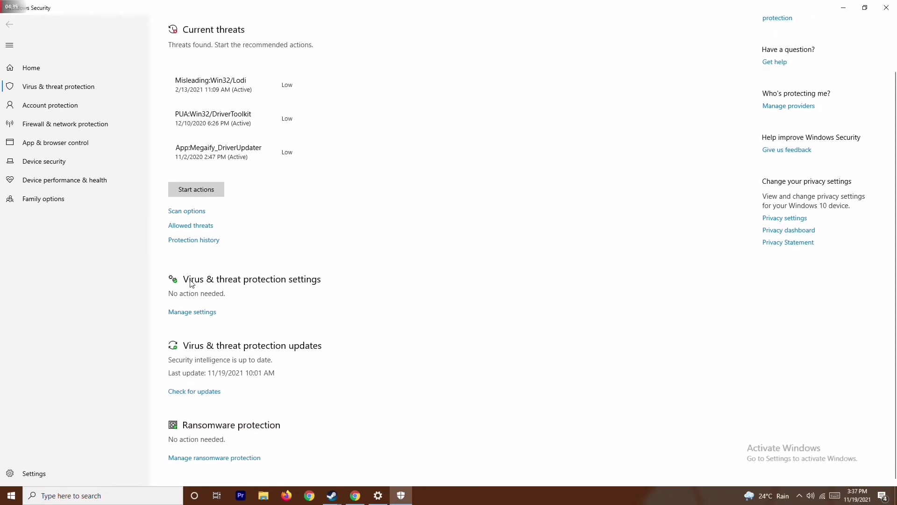
click(201, 317)
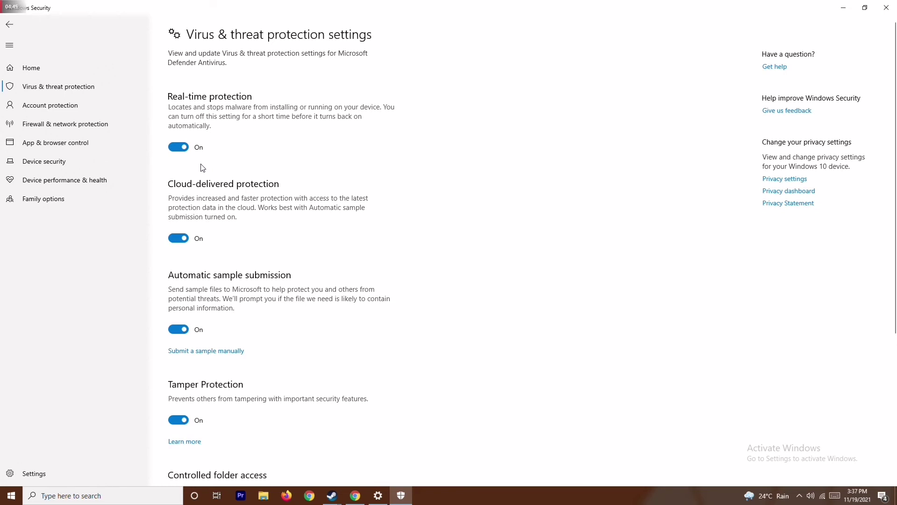
Turn off Real-time protection, allow the change in User Account Control, and close Windows Security and Settings
click(179, 147)
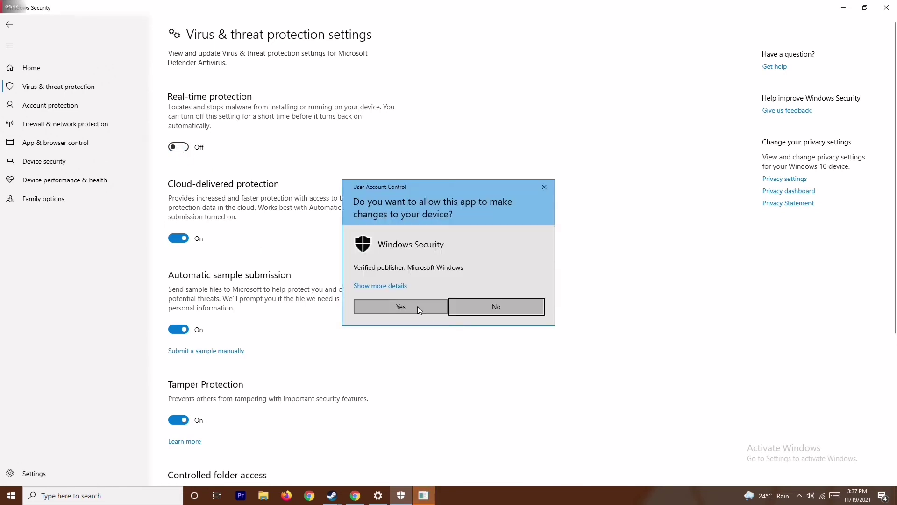
click(401, 307)
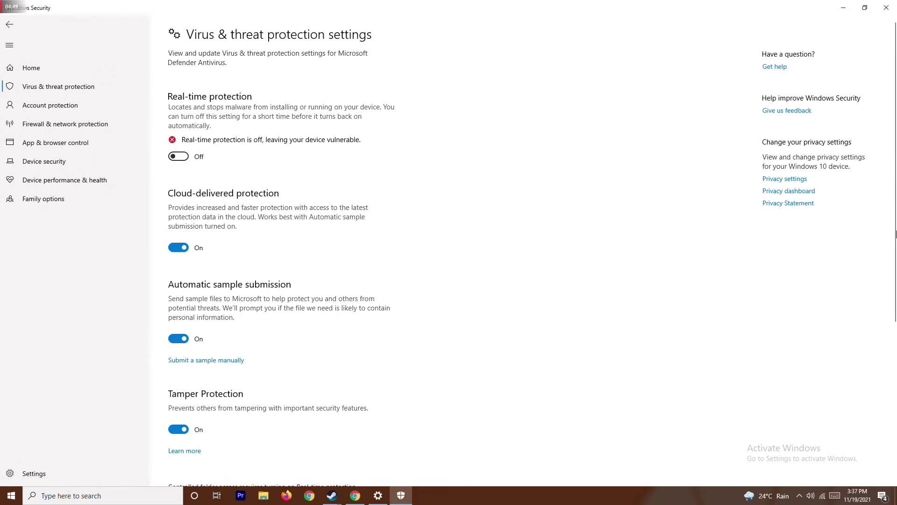
click(887, 7)
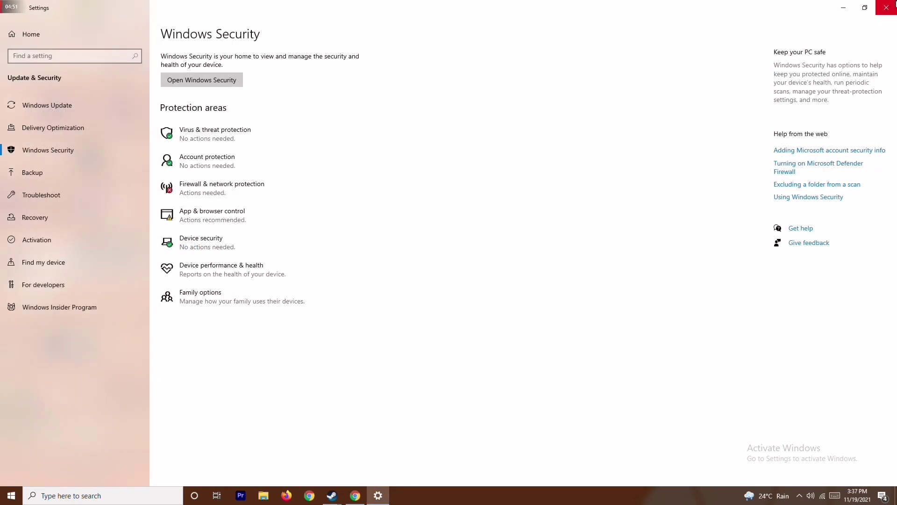
click(893, 4)
right_click(360, 215)
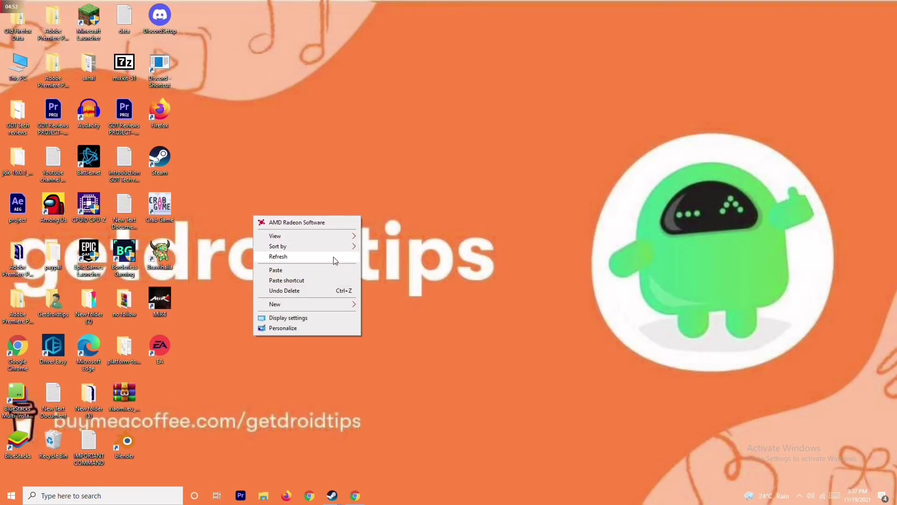
click(335, 260)
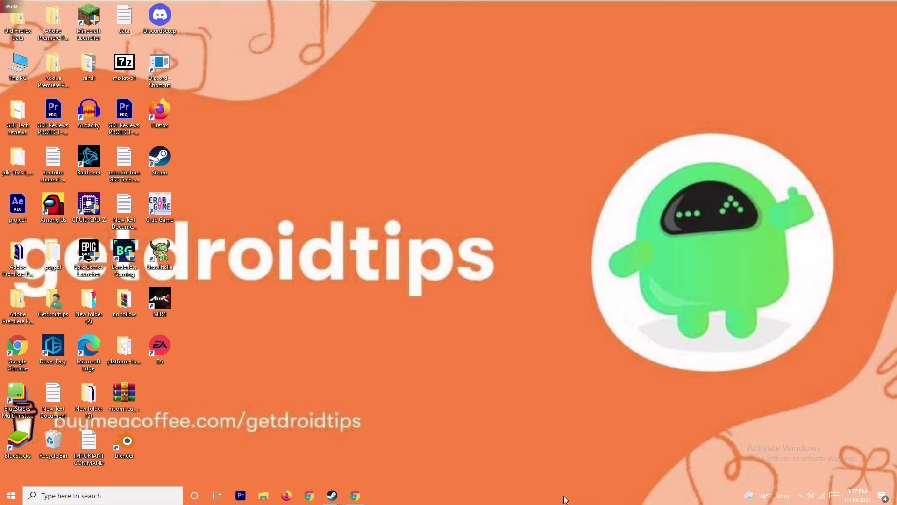
right_click(591, 499)
click(369, 200)
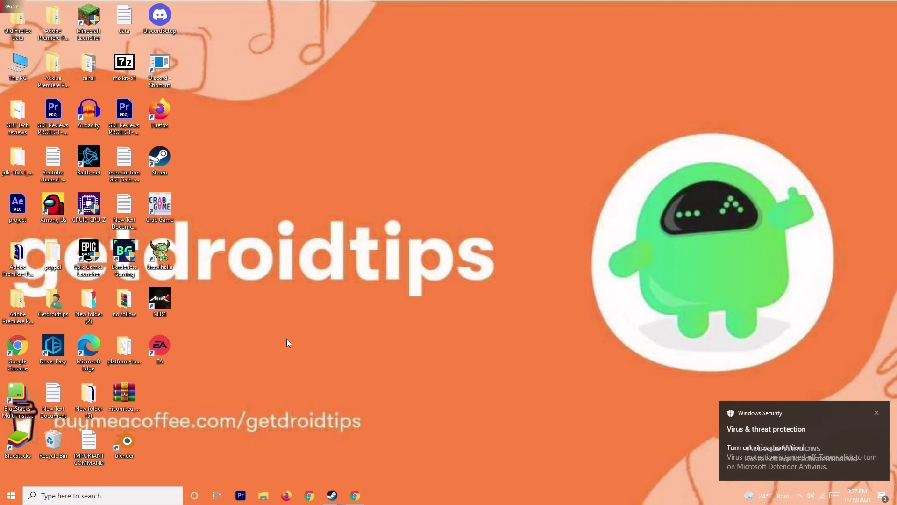
Switch to the Steam library, review the Manage options for Forza Horizon 5, and open the game's library page
mouse_move(330, 493)
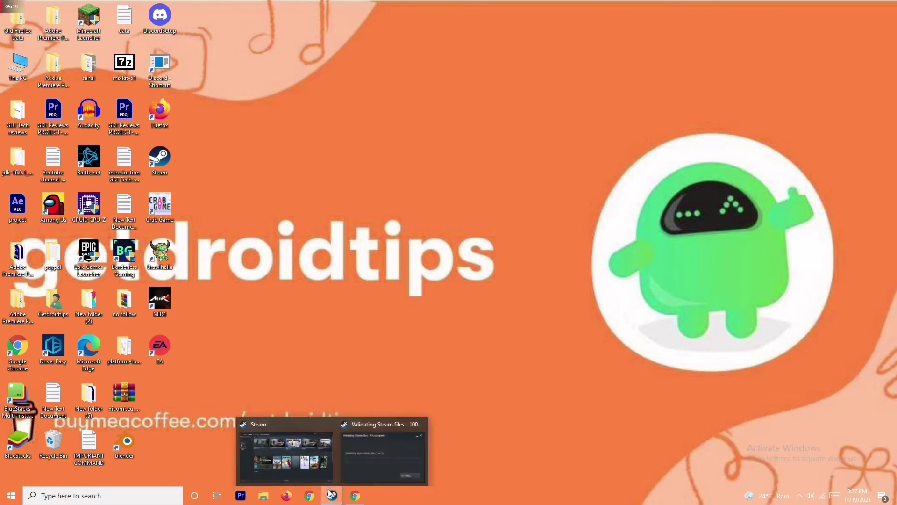
click(312, 446)
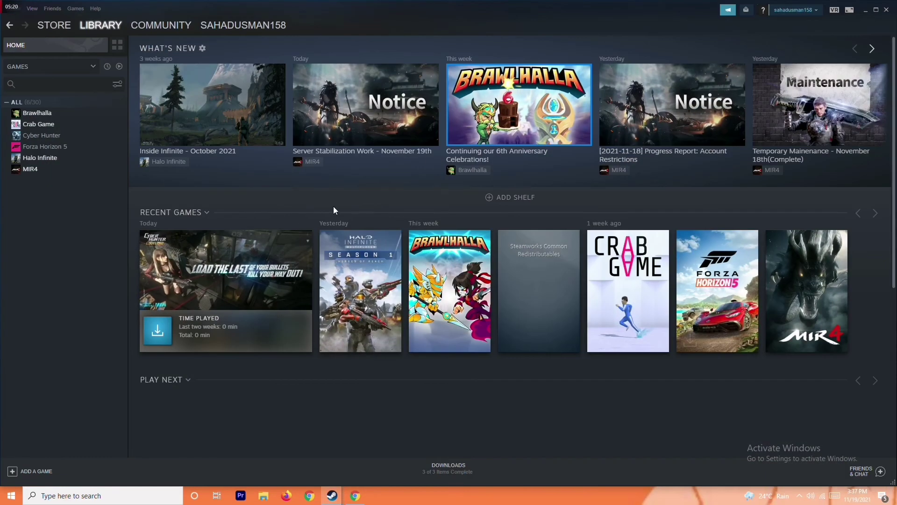
right_click(75, 149)
mouse_move(98, 193)
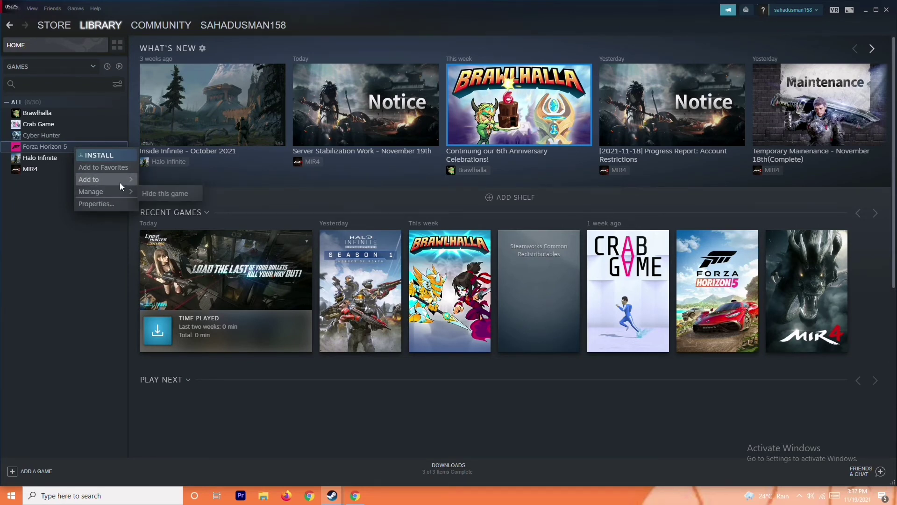
click(56, 227)
click(72, 148)
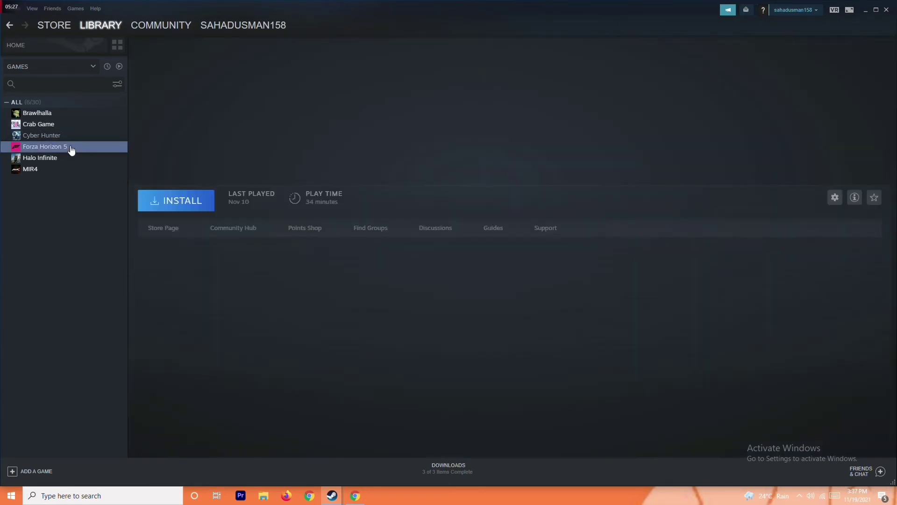
Open Crab Game's library page, review its Manage options, including Uninstall, and minimize Steam
click(58, 125)
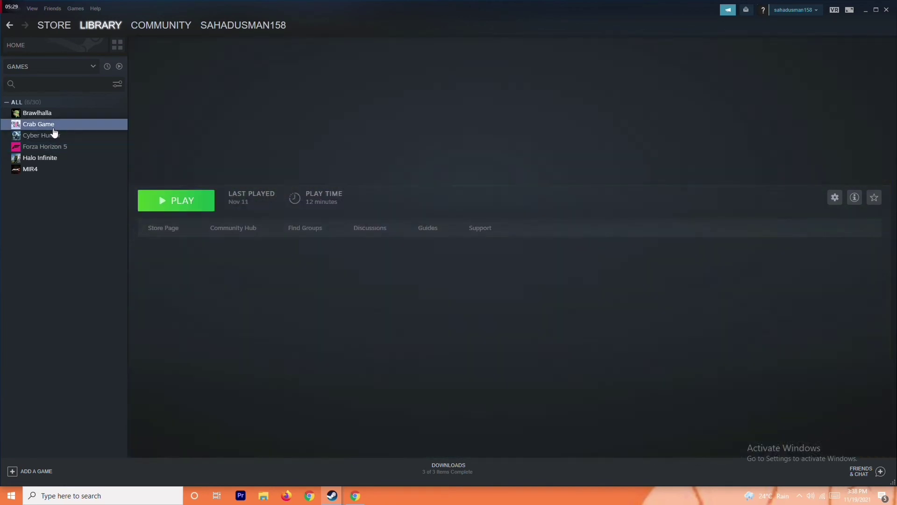
right_click(80, 129)
mouse_move(105, 170)
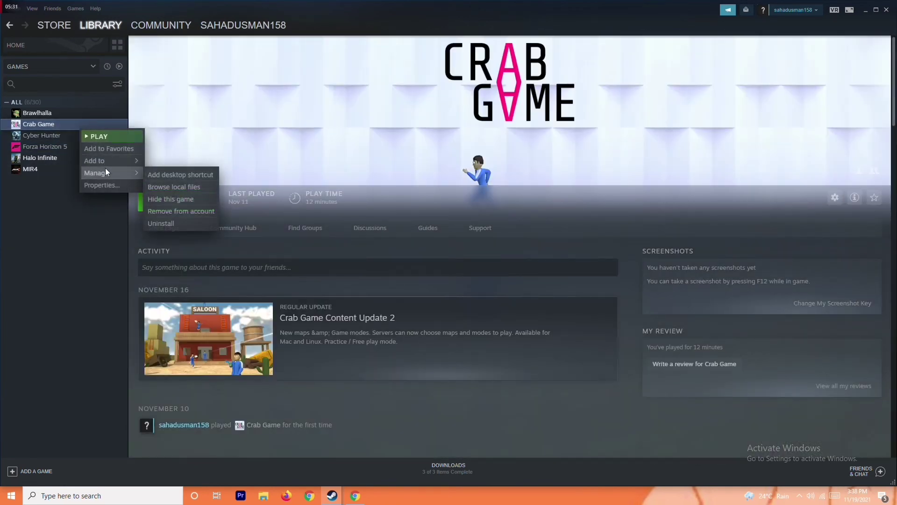
click(67, 262)
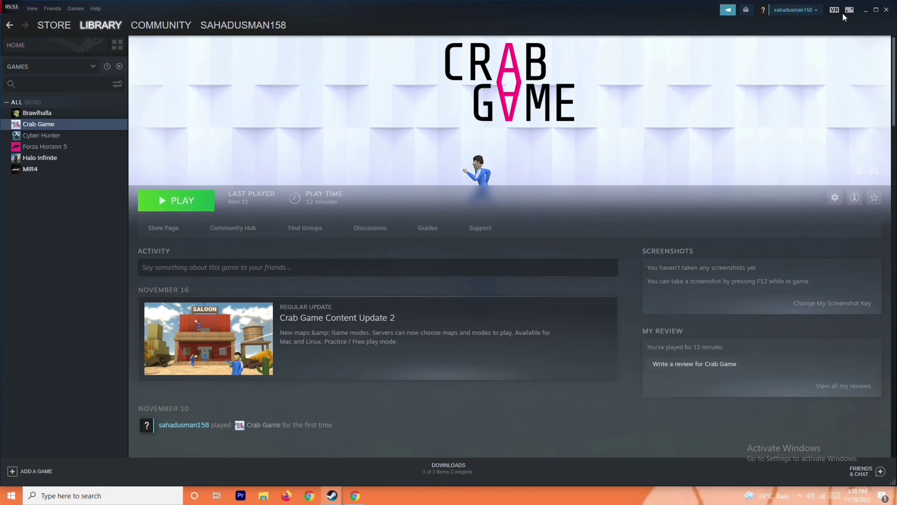
click(863, 12)
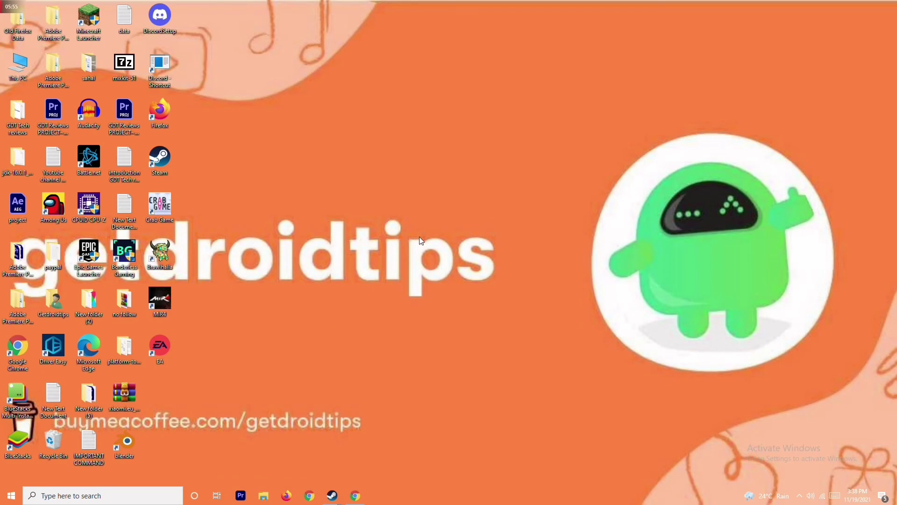